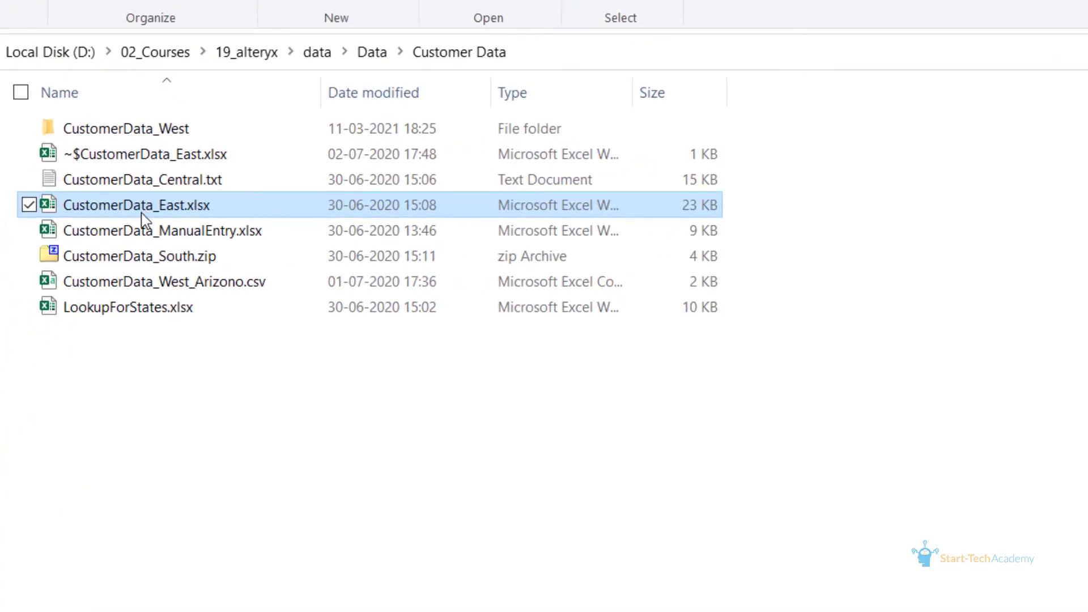
Open CustomerData_East.xlsx from the Customer Data folder and look through its customer records.
{"action": "double_click", "coordinate": [192, 209]}
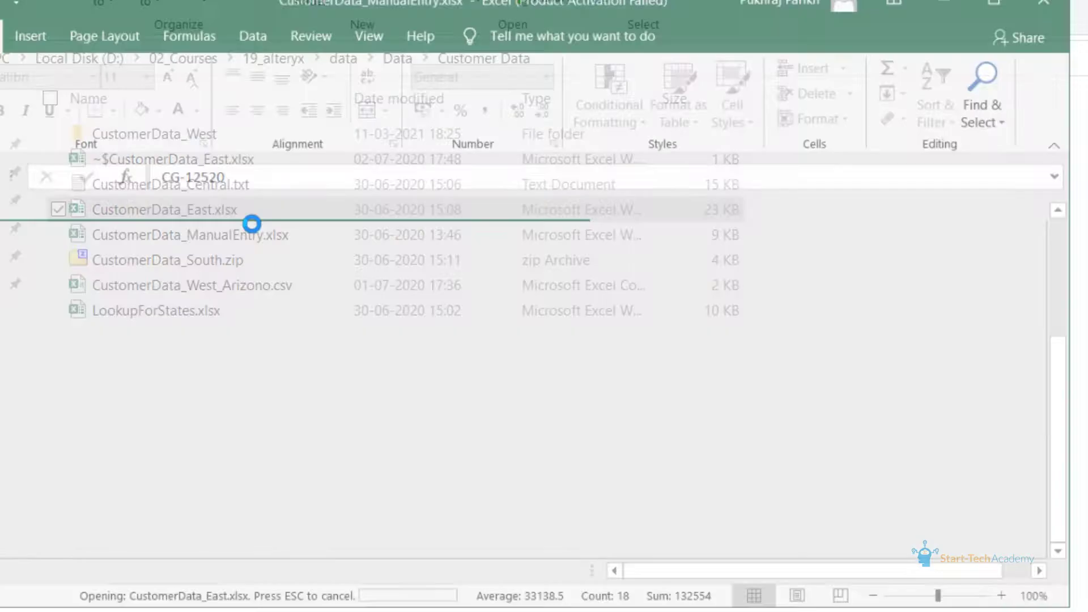
{"action": "scroll", "coordinate": [251, 303], "scroll_direction": "down", "scroll_amount": 20}
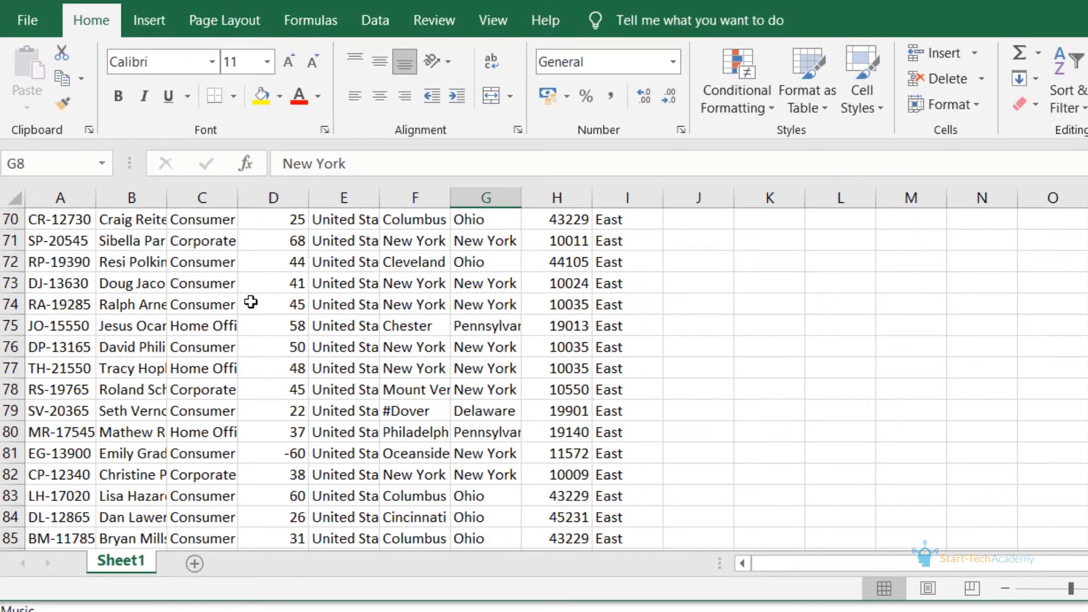
{"action": "scroll", "coordinate": [251, 303], "scroll_direction": "up", "scroll_amount": 4}
{"action": "scroll", "coordinate": [251, 304], "scroll_direction": "up", "scroll_amount": 19}
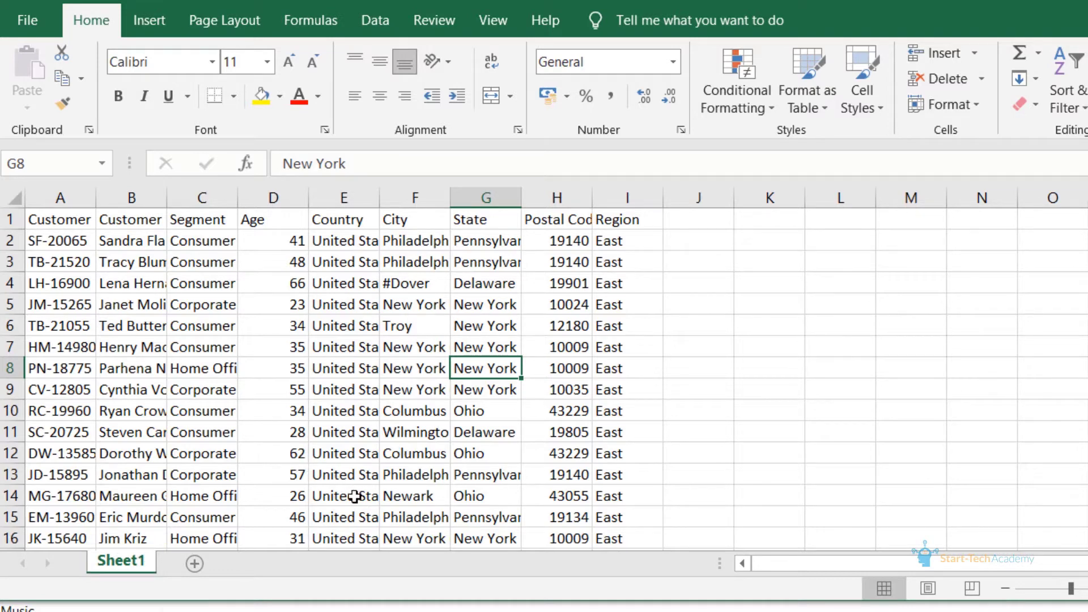
{"action": "scroll", "coordinate": [353, 496], "scroll_direction": "down", "scroll_amount": 1}
{"action": "scroll", "coordinate": [349, 494], "scroll_direction": "up", "scroll_amount": 1}
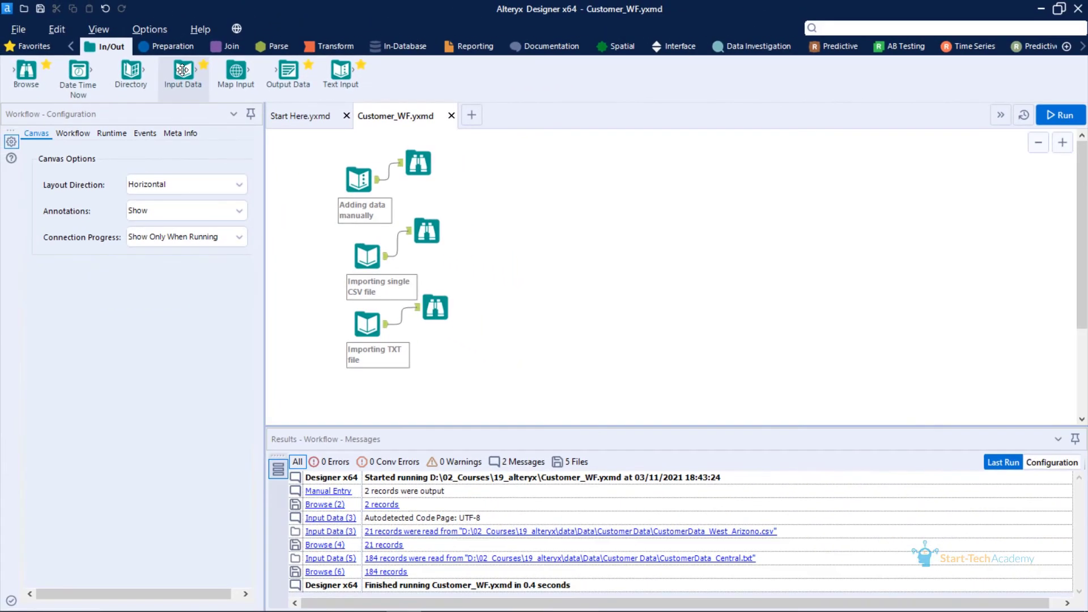
Switch to Alteryx Designer, add an Input Data tool below the TXT import and supply CustomerData_East.xlsx as its file.
{"action": "left_click_drag", "start_coordinate": [182, 70], "coordinate": [368, 394]}
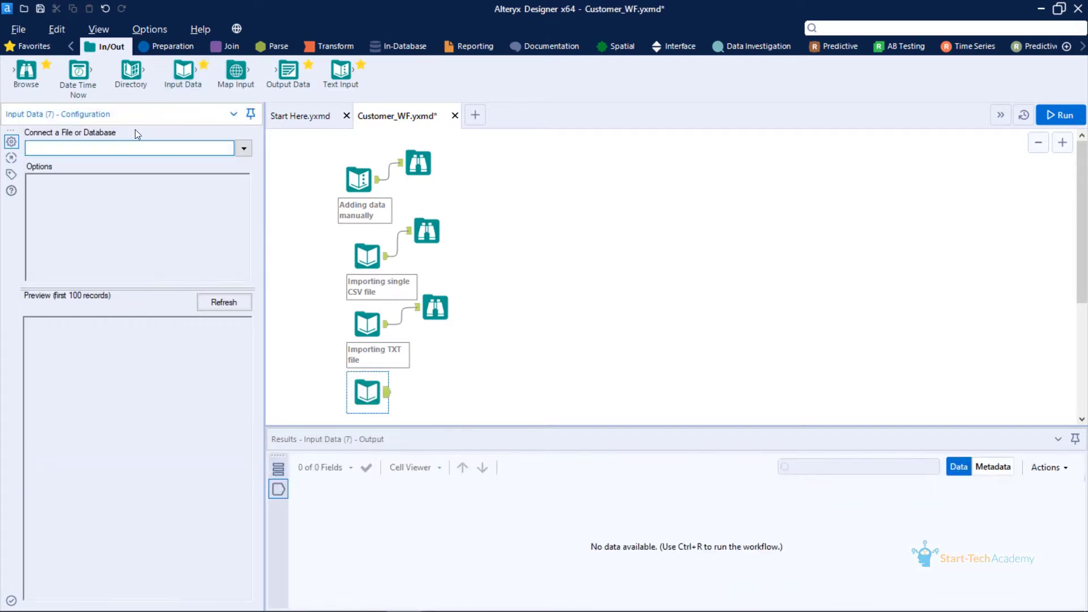
{"action": "left_click", "coordinate": [244, 149]}
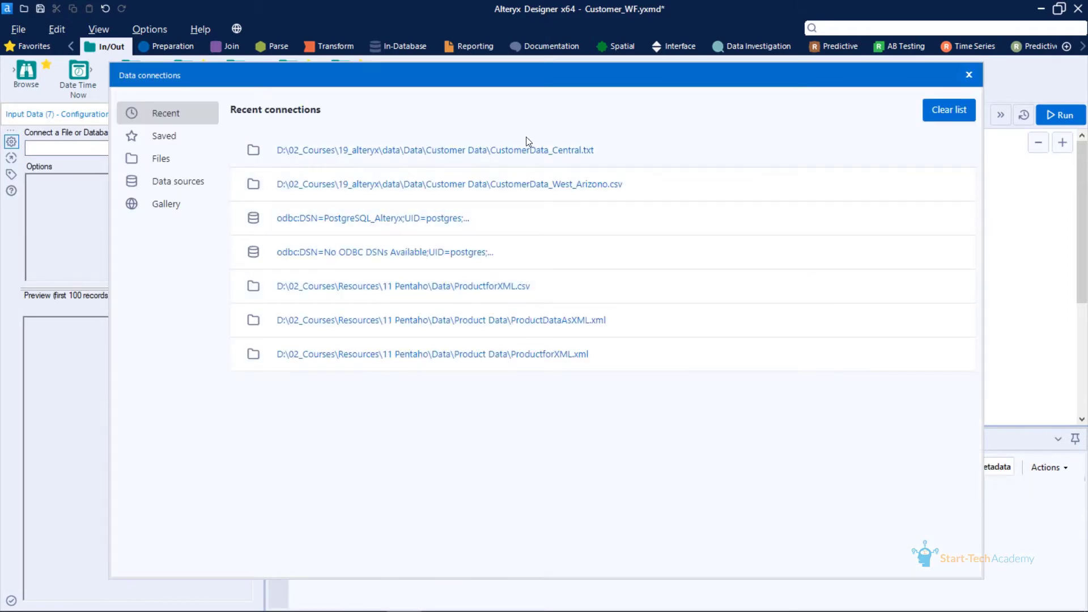
{"action": "left_click", "coordinate": [174, 159]}
{"action": "mouse_move", "coordinate": [124, 604]}
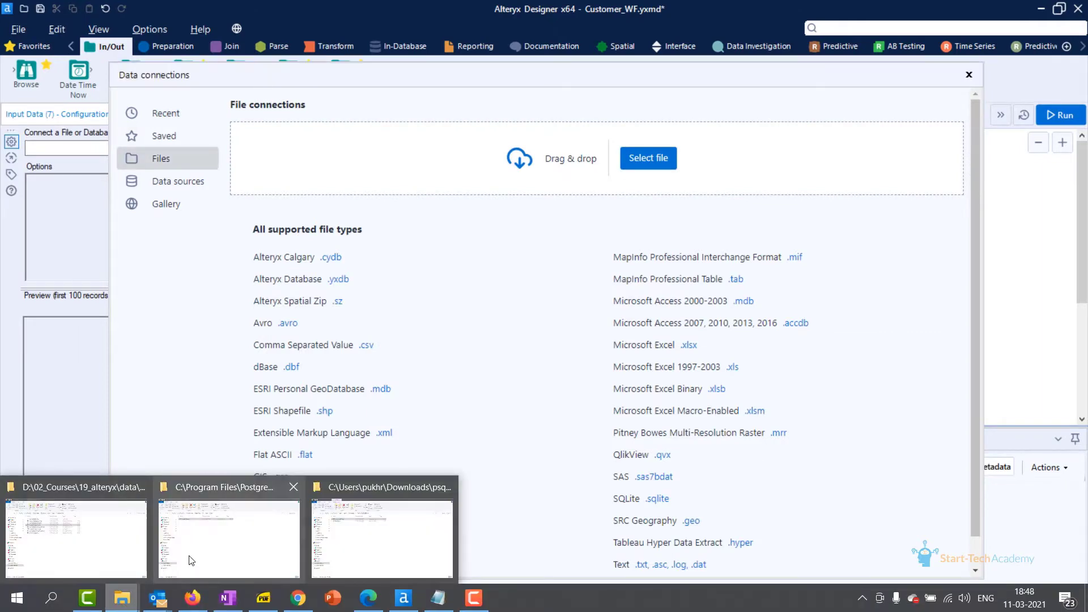
{"action": "mouse_move", "coordinate": [190, 558]}
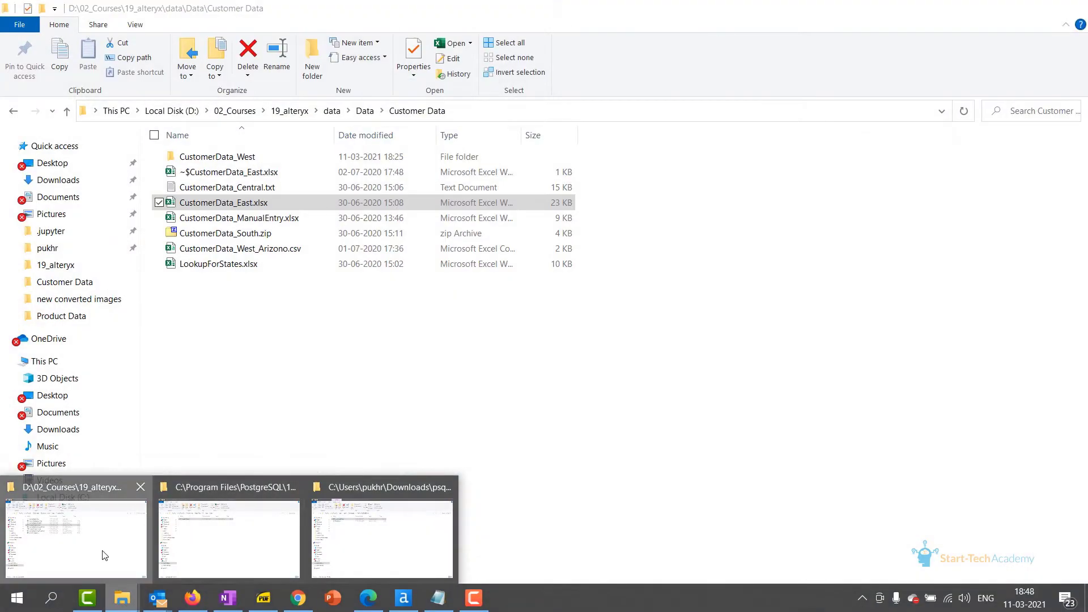
{"action": "left_click", "coordinate": [104, 554]}
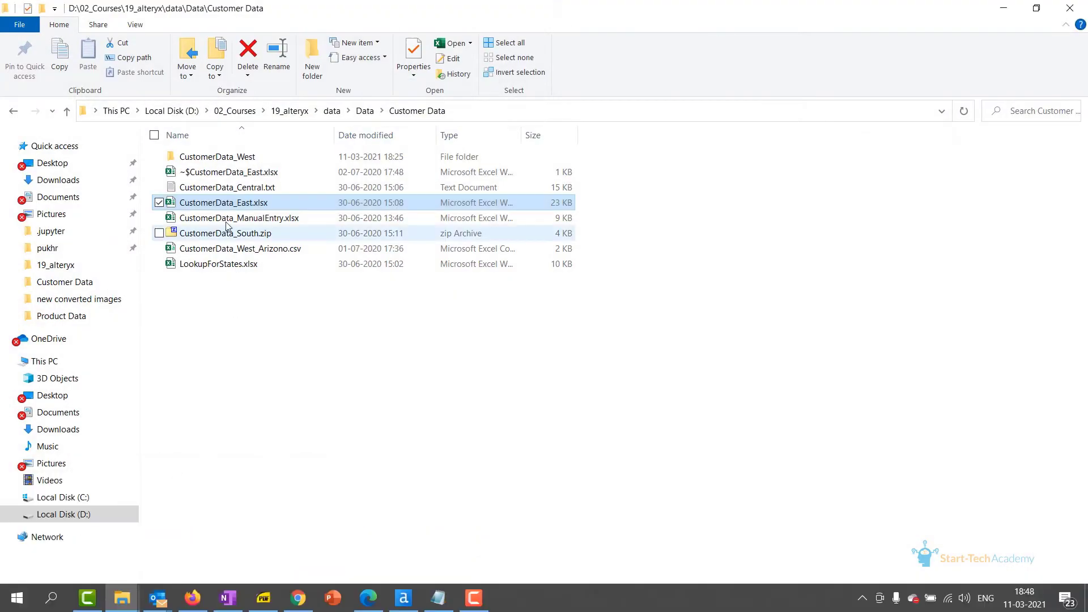
{"action": "left_click_drag", "start_coordinate": [230, 204], "coordinate": [465, 165]}
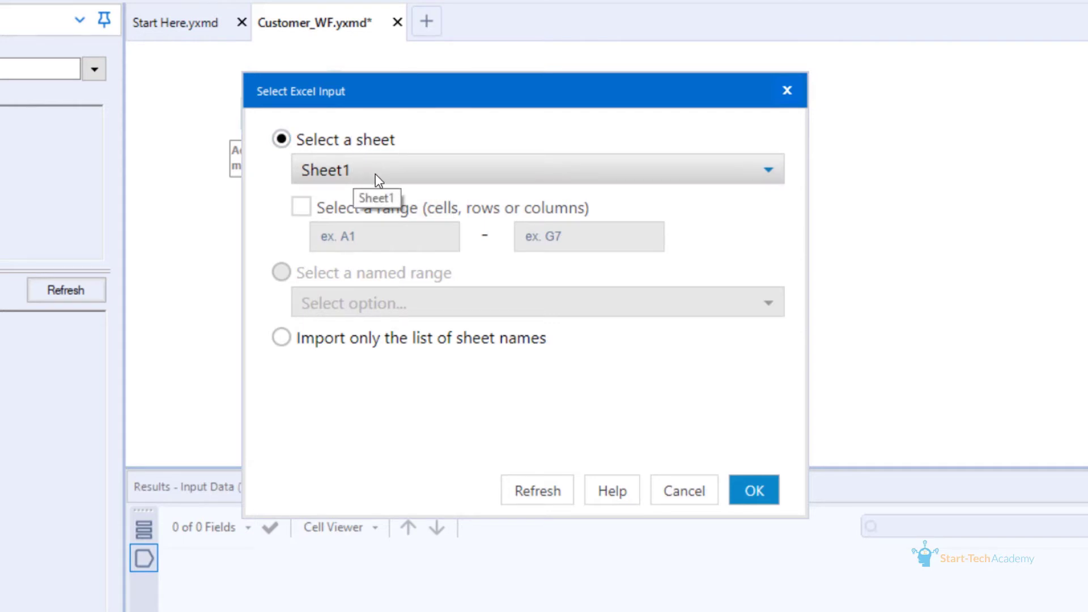
Choose Sheet1 as the Excel sheet to import and review the new input's options and data preview.
{"action": "left_click", "coordinate": [362, 165]}
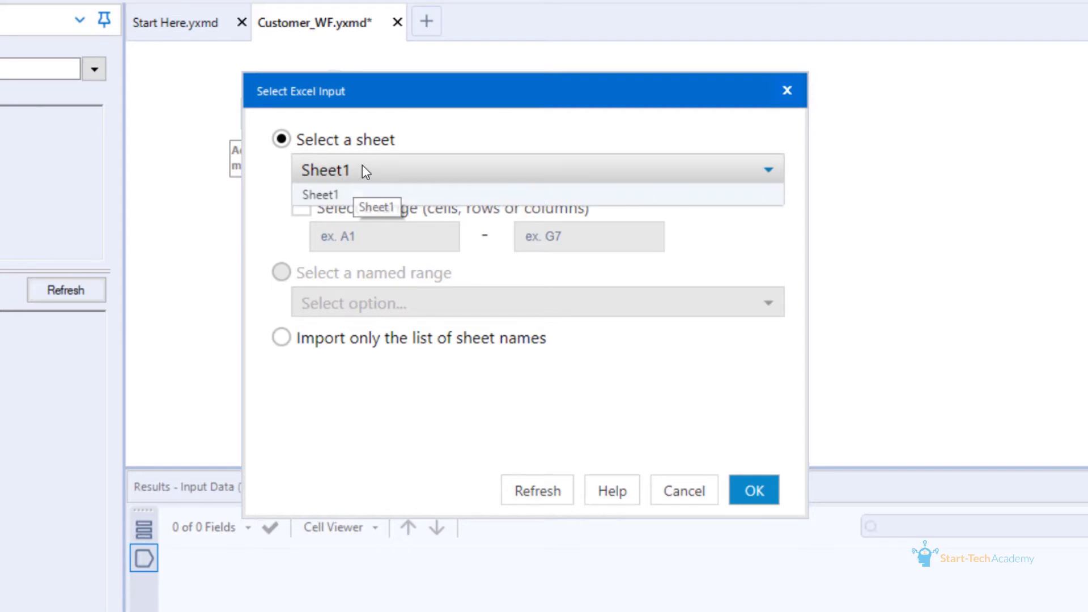
{"action": "left_click", "coordinate": [362, 165]}
{"action": "left_click", "coordinate": [362, 165]}
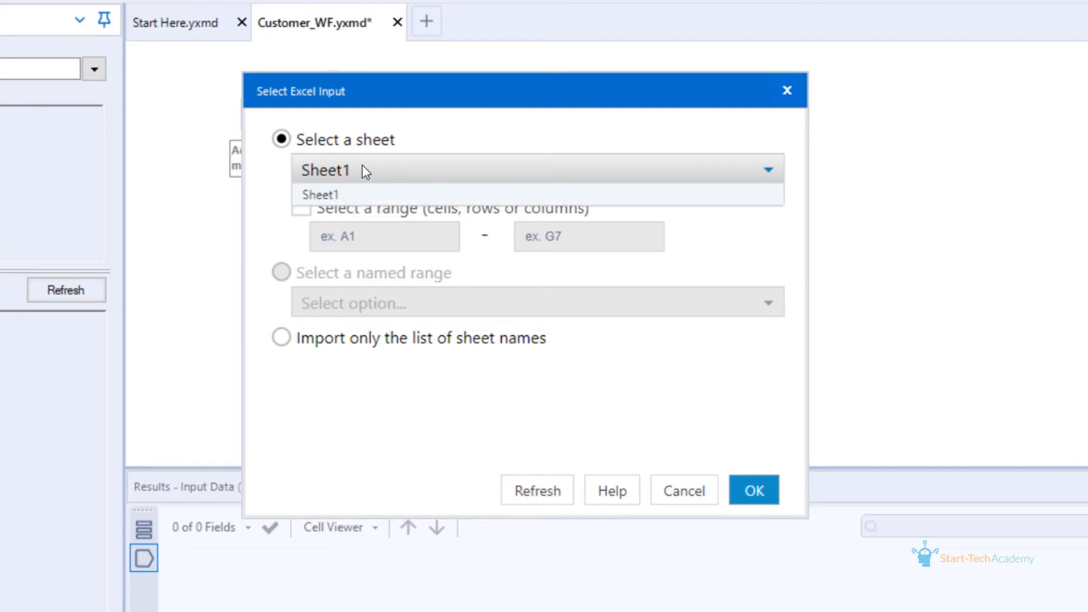
{"action": "left_click", "coordinate": [362, 165]}
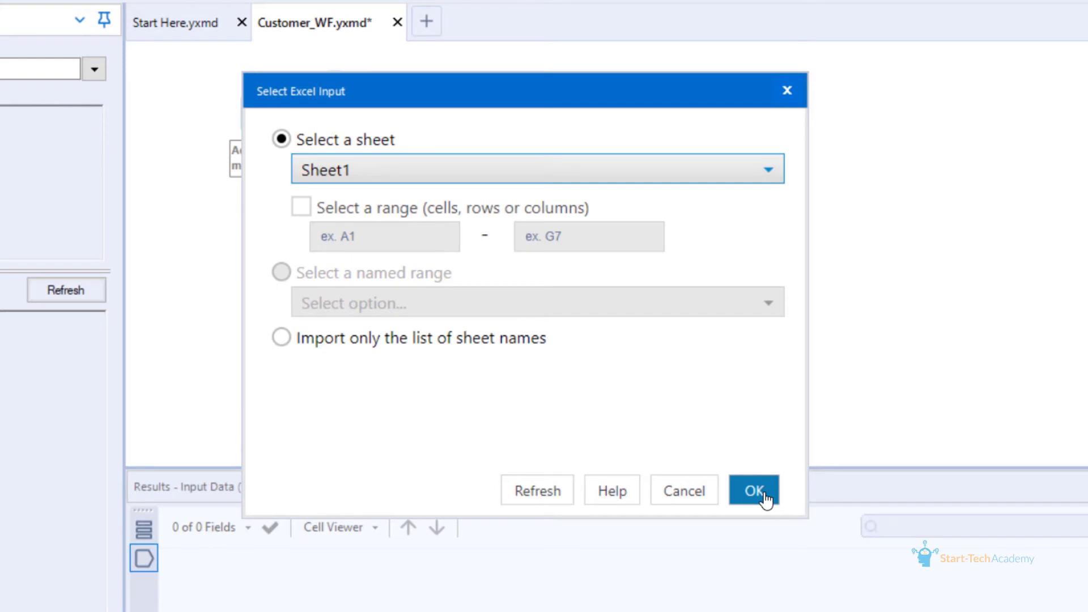
{"action": "left_click", "coordinate": [763, 494]}
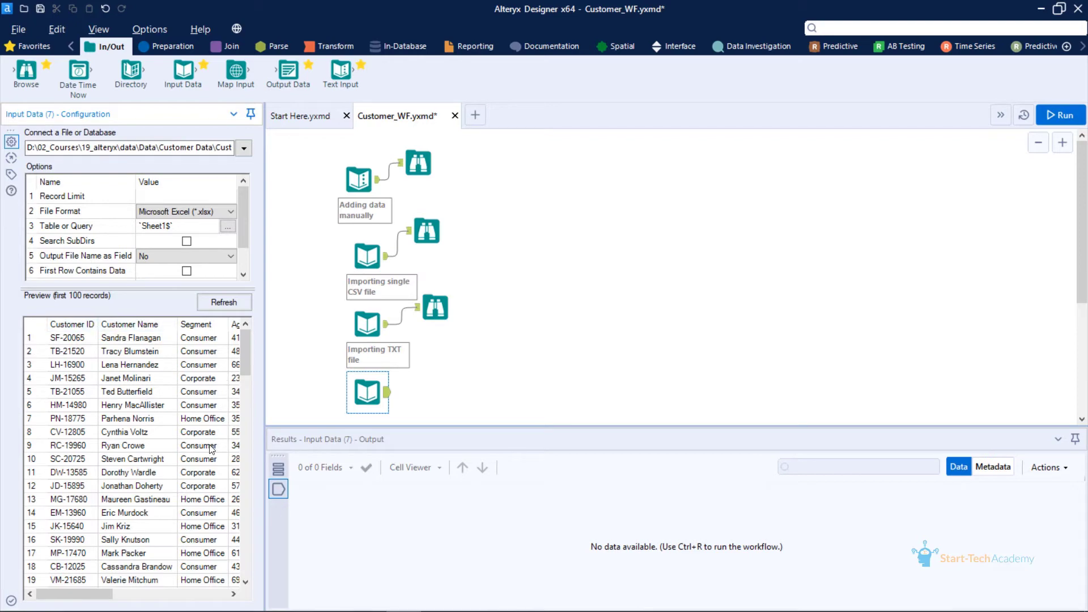
{"action": "left_click_drag", "start_coordinate": [93, 595], "coordinate": [50, 582]}
{"action": "left_click_drag", "start_coordinate": [69, 593], "coordinate": [246, 219]}
{"action": "scroll", "coordinate": [248, 225], "scroll_direction": "down", "scroll_amount": 1}
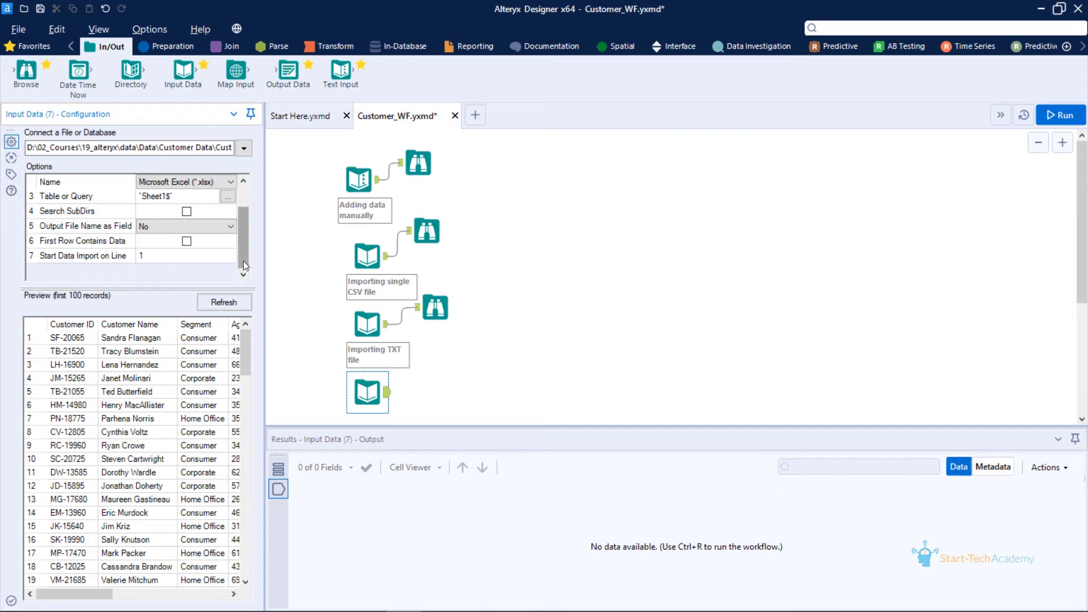
{"action": "left_click_drag", "start_coordinate": [243, 261], "coordinate": [242, 232]}
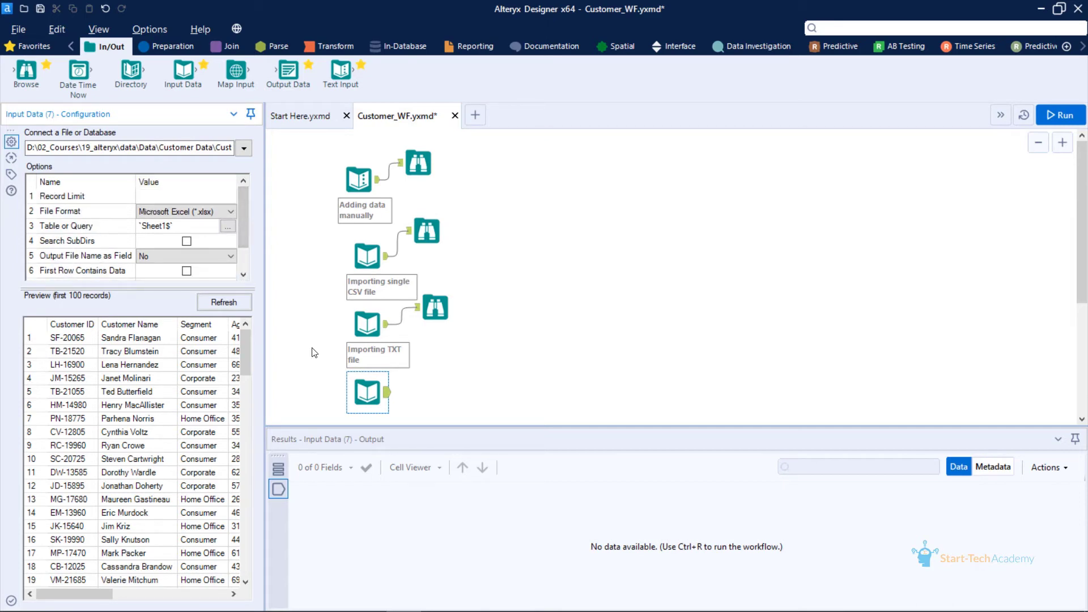
Attach a Browse tool to the new Excel input and run the workflow.
{"action": "left_click", "coordinate": [452, 364]}
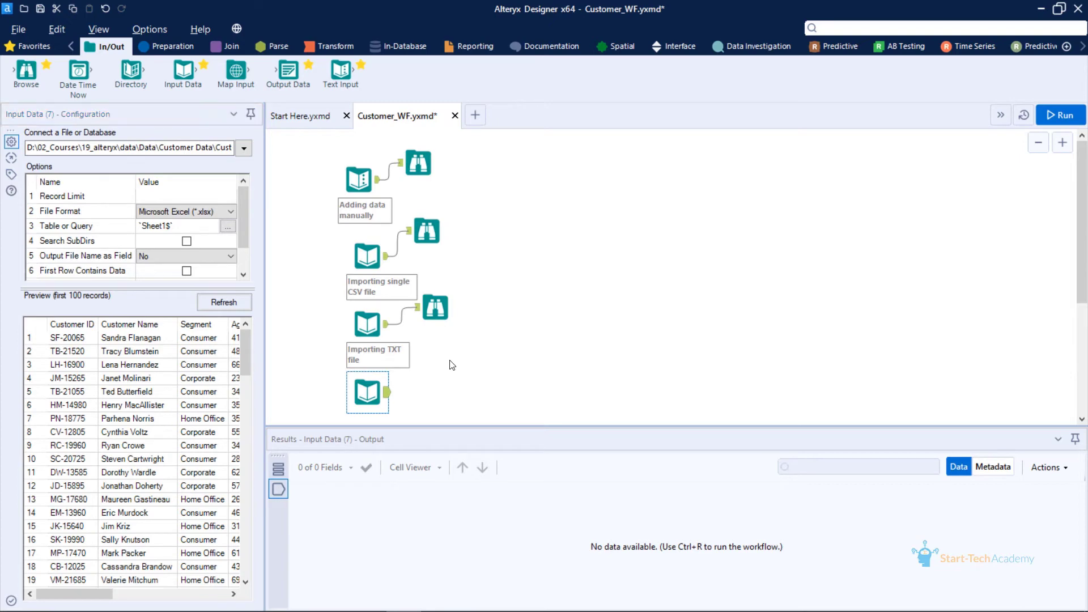
{"action": "key", "text": "ctrl+r"}
{"action": "left_click_drag", "start_coordinate": [36, 96], "coordinate": [436, 366]}
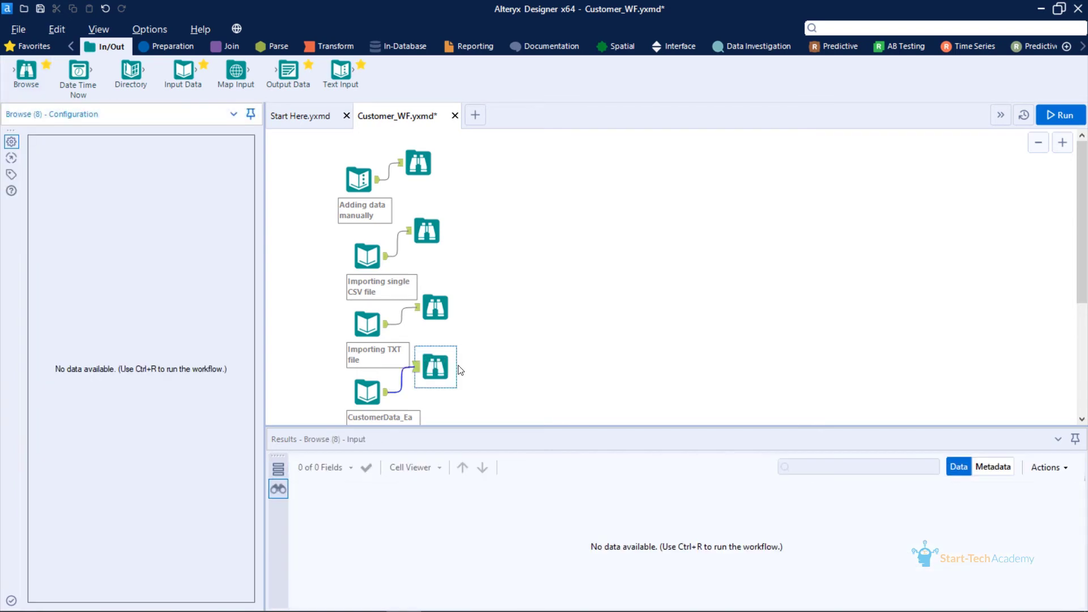
{"action": "left_click", "coordinate": [1060, 115]}
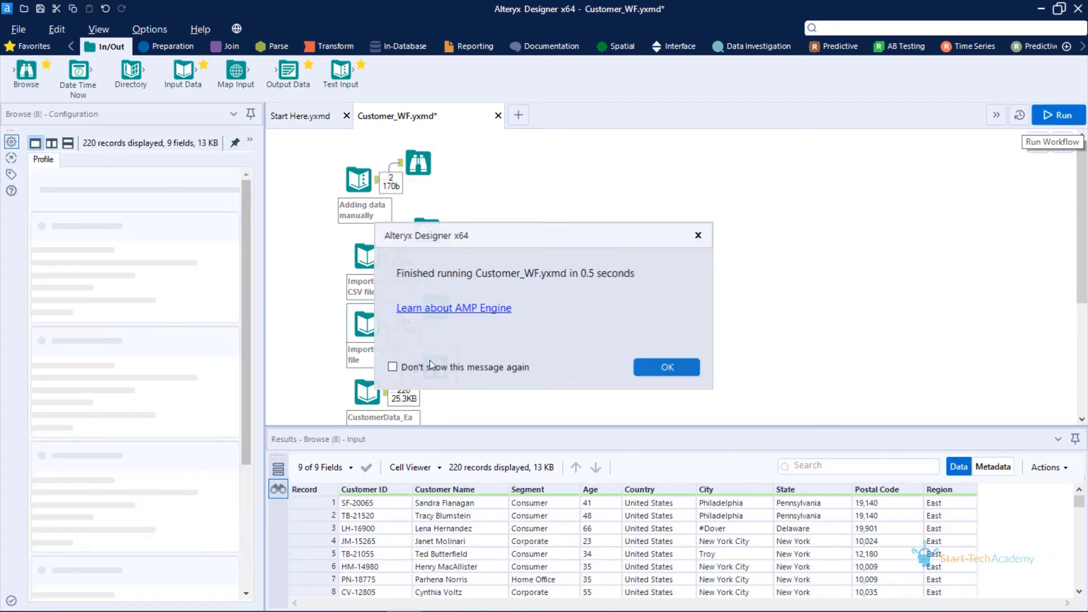
{"action": "left_click", "coordinate": [650, 364]}
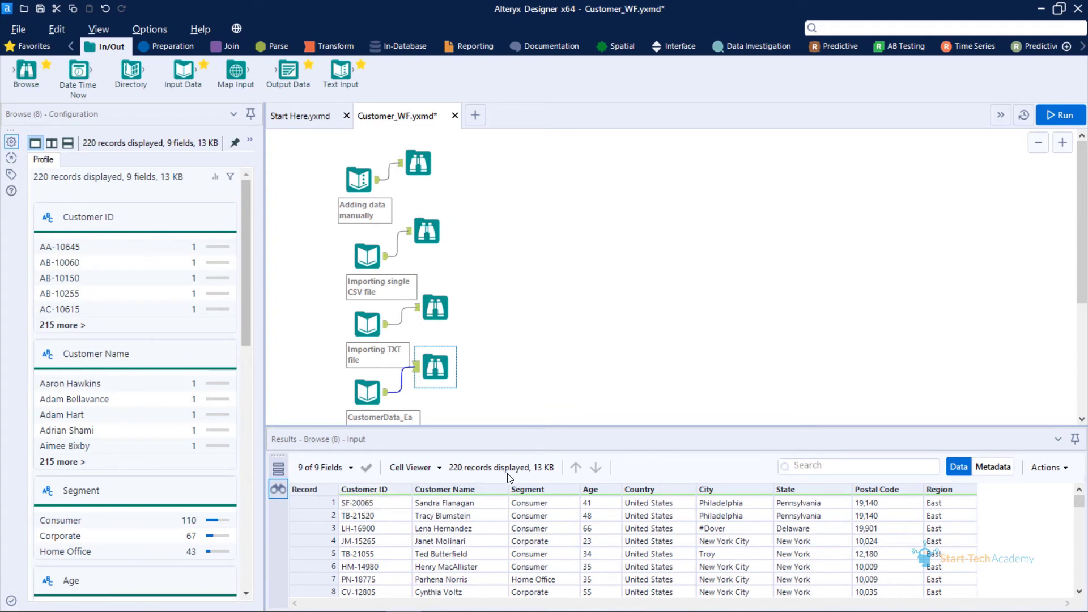
Examine the imported East customer records in the Browse tool's results.
{"action": "scroll", "coordinate": [467, 510], "scroll_direction": "down", "scroll_amount": 6}
{"action": "scroll", "coordinate": [479, 552], "scroll_direction": "down", "scroll_amount": 16}
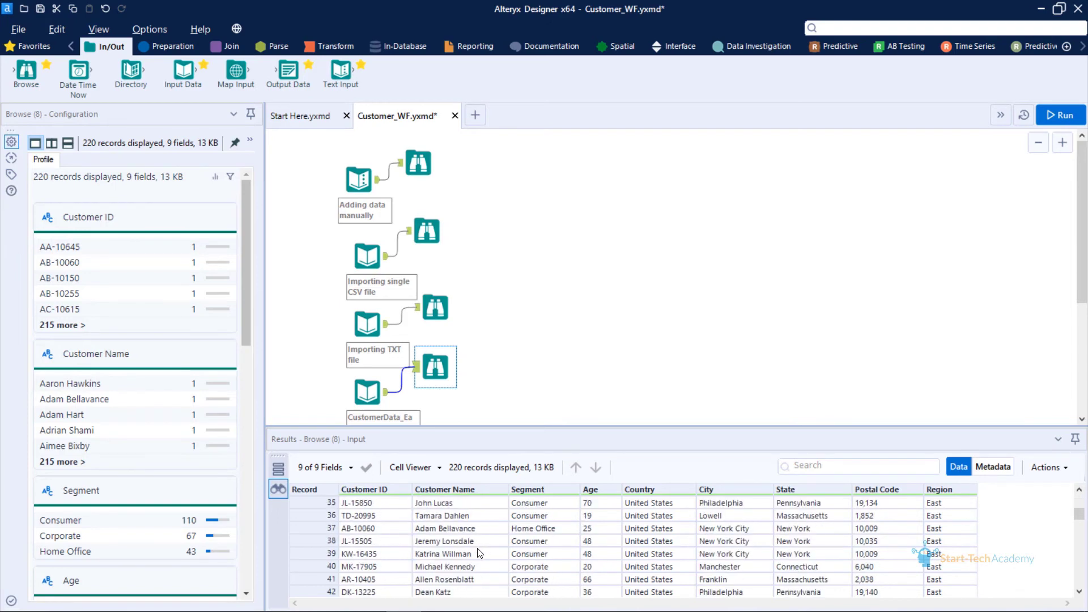
{"action": "mouse_move", "coordinate": [242, 226]}
{"action": "left_mouse_down"}
{"action": "mouse_move", "coordinate": [300, 505]}
{"action": "mouse_move", "coordinate": [266, 351]}
{"action": "mouse_move", "coordinate": [255, 215]}
{"action": "left_mouse_up"}
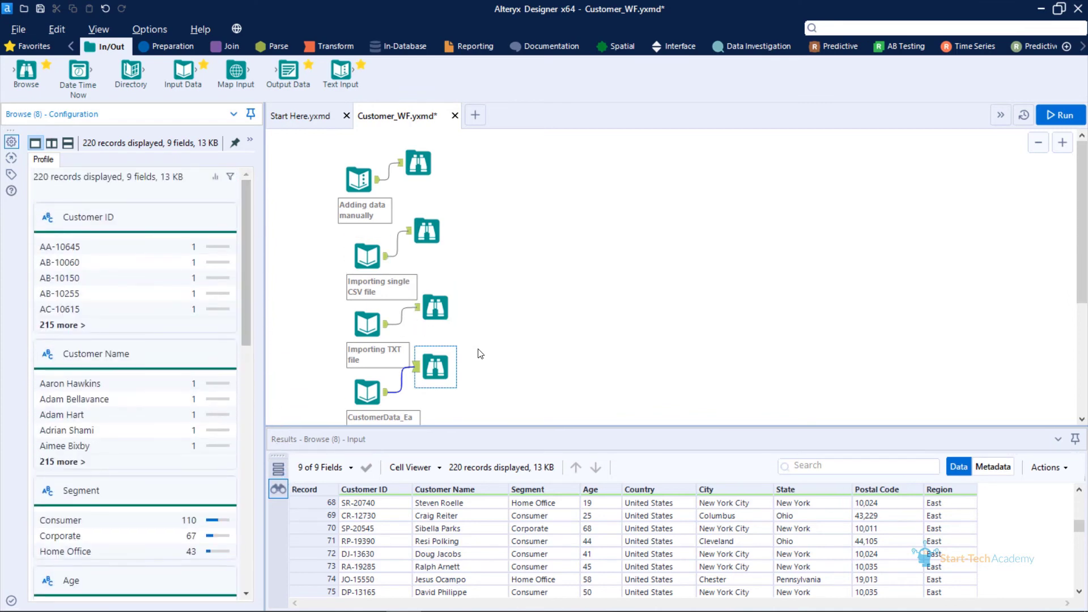
Rename the Input Data tool for the Excel file as "Excel Input".
{"action": "left_click", "coordinate": [367, 391]}
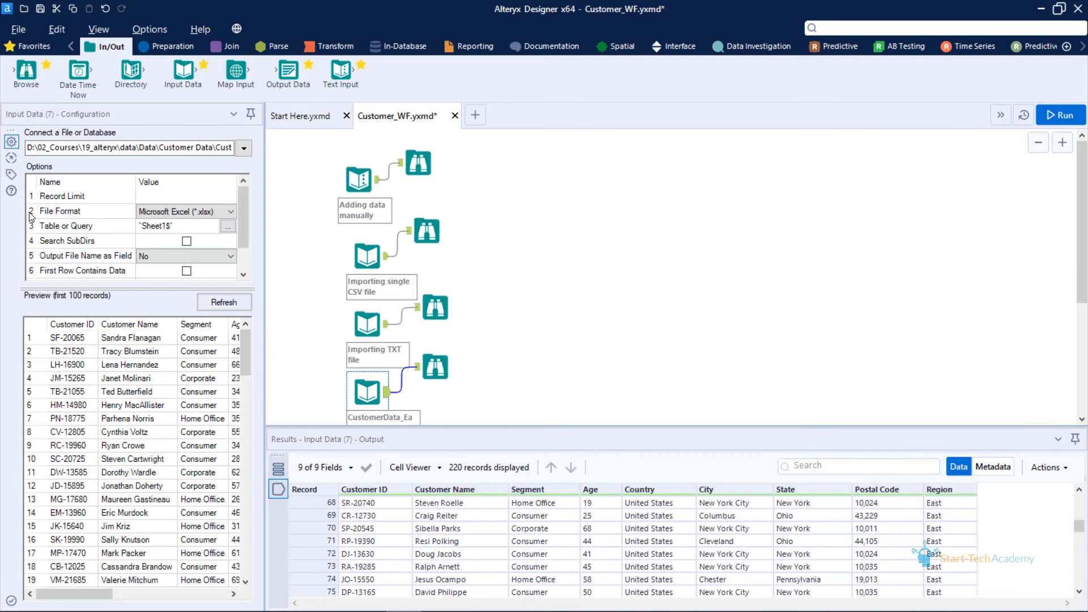
{"action": "left_click", "coordinate": [11, 173]}
{"action": "left_click", "coordinate": [78, 185]}
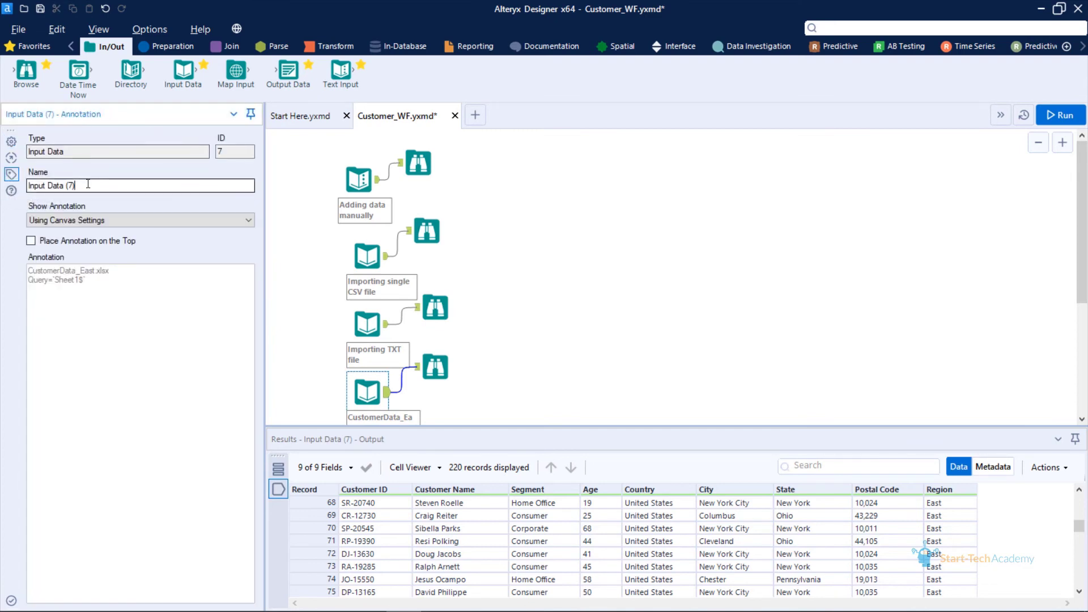
{"action": "key", "text": "ctrl+a"}
{"action": "type", "text": "X"}
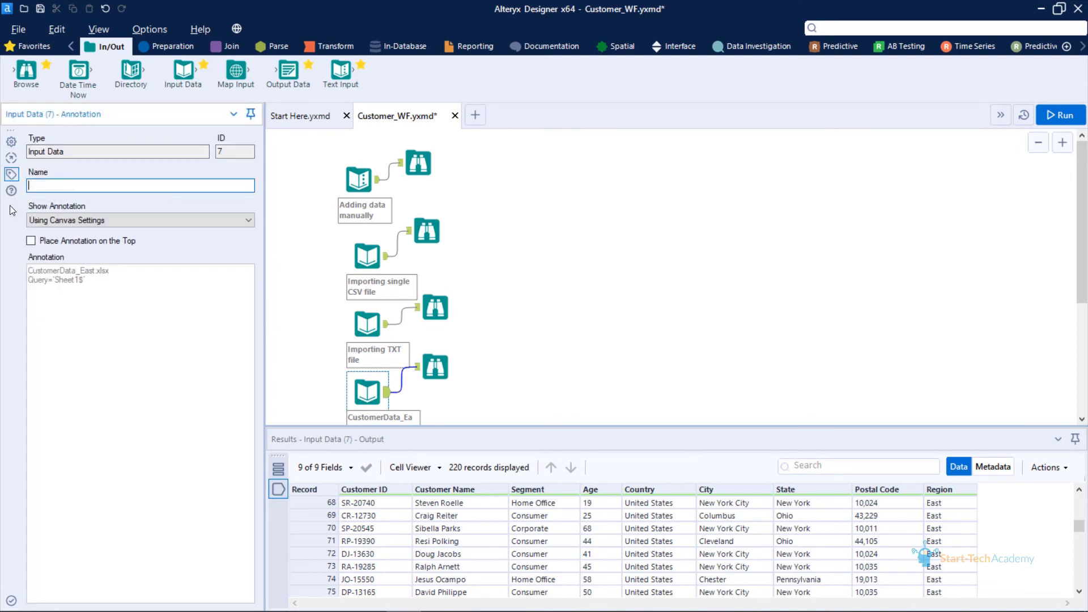
{"action": "type", "text": "xcel Input"}
Replace the Excel input's annotation with "Importing Excel File" and save the workflow.
{"action": "key", "text": "Tab"}
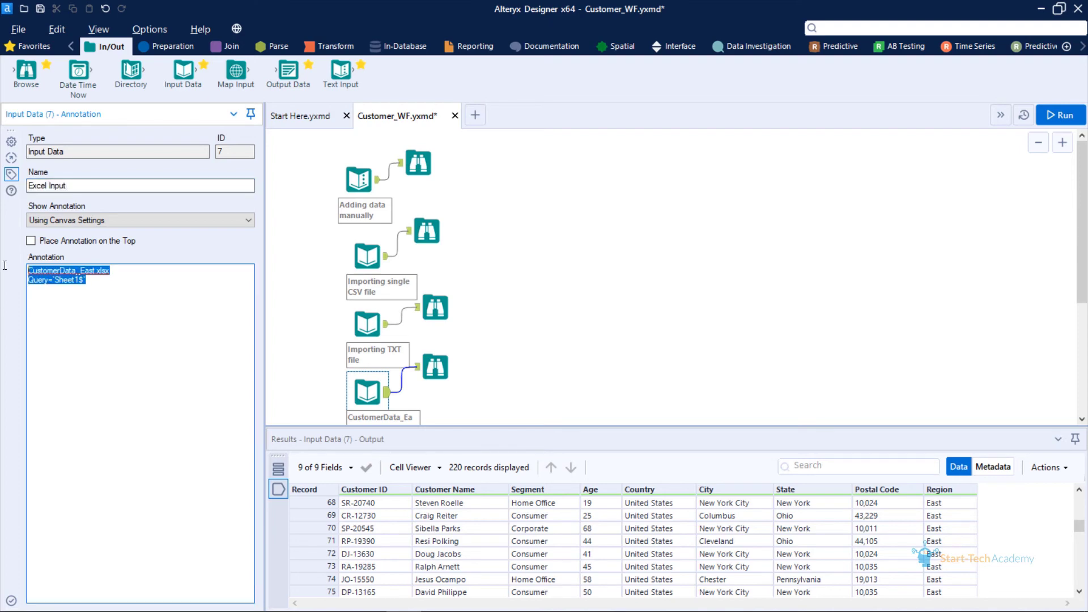
{"action": "key", "text": "BackSpace"}
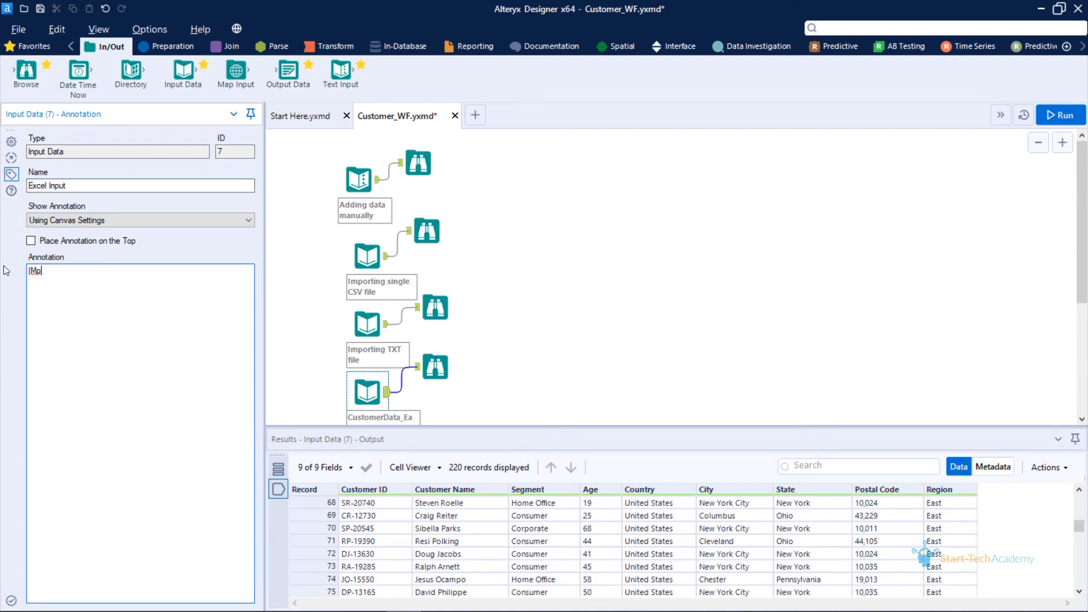
{"action": "type", "text": "IMporting Exce"}
{"action": "key", "text": "Home"}
{"action": "key", "text": "Delete"}
{"action": "key", "text": "Delete"}
{"action": "type", "text": "I"}
{"action": "left_click", "coordinate": [519, 388]}
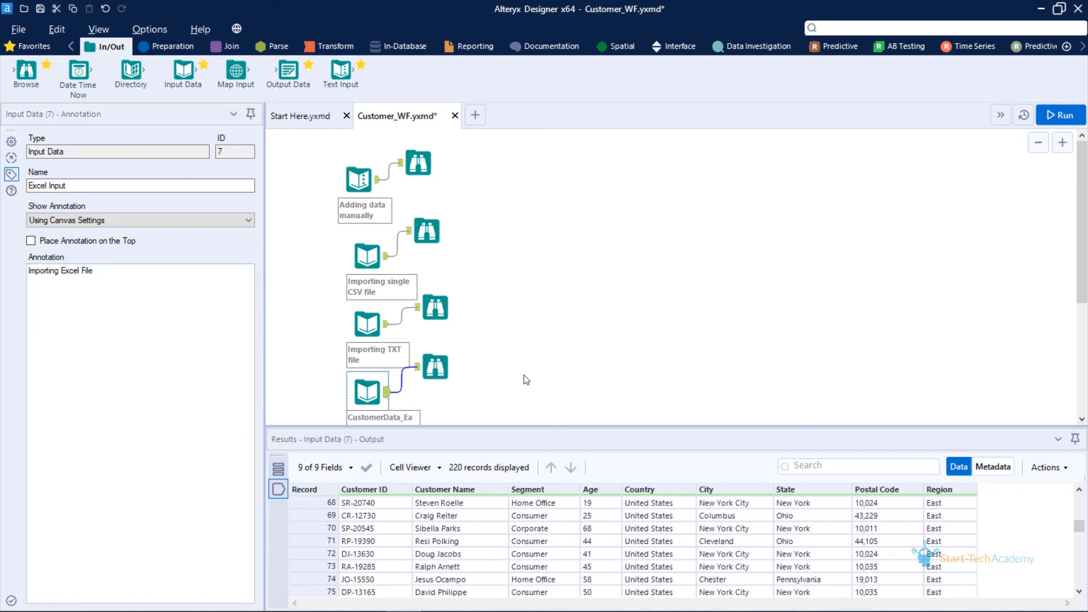
{"action": "scroll", "coordinate": [533, 354], "scroll_direction": "down", "scroll_amount": 1}
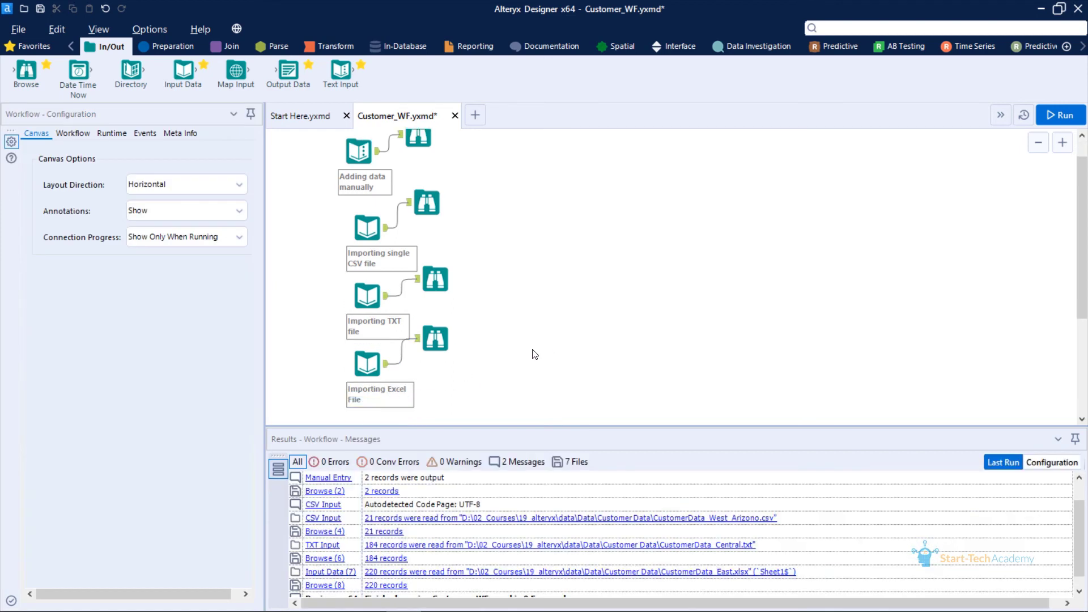
{"action": "left_click", "coordinate": [39, 8]}
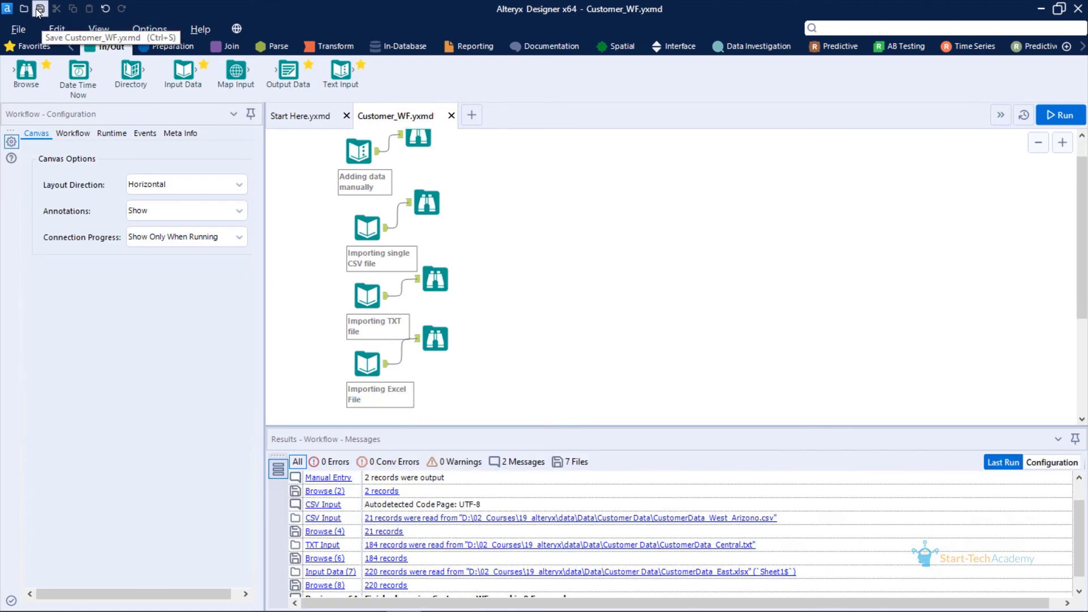